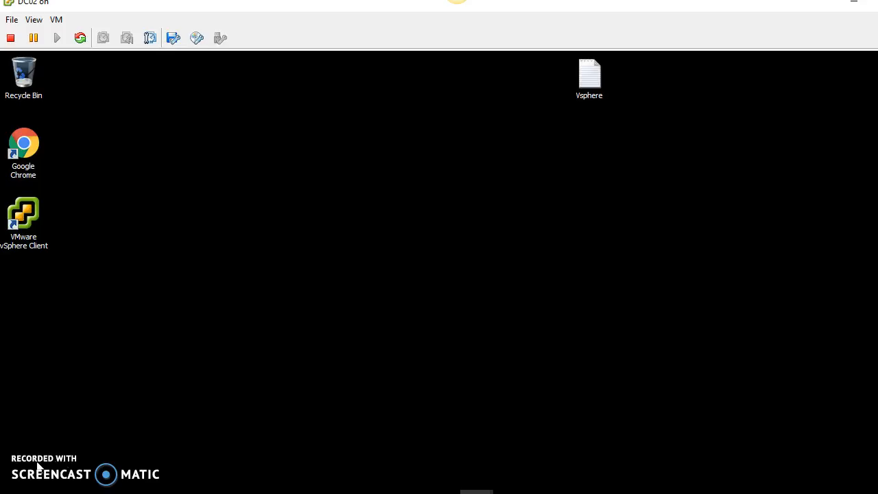
# - Log in to the vSphere Web Client in Chrome with the administrator user name and account password, and open the Storage inventory
pyautogui.doubleClick(20, 147)
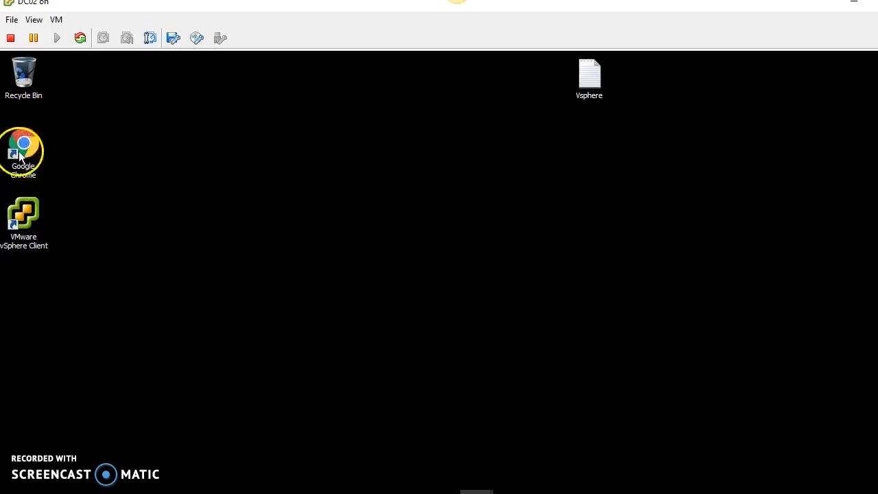
pyautogui.click(31, 413)
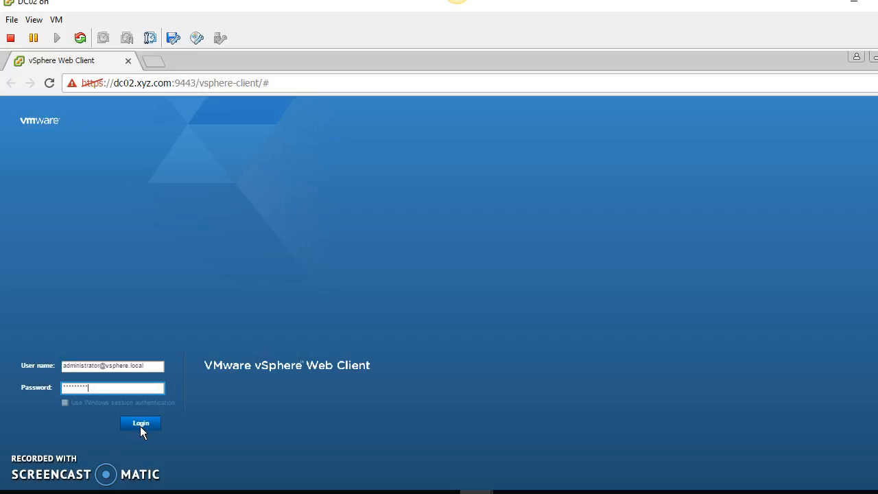
pyautogui.click(142, 423)
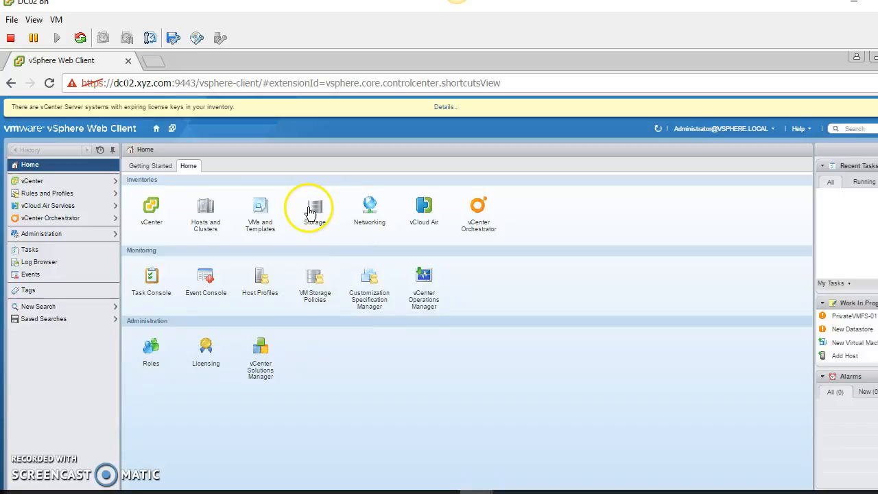
pyautogui.click(323, 221)
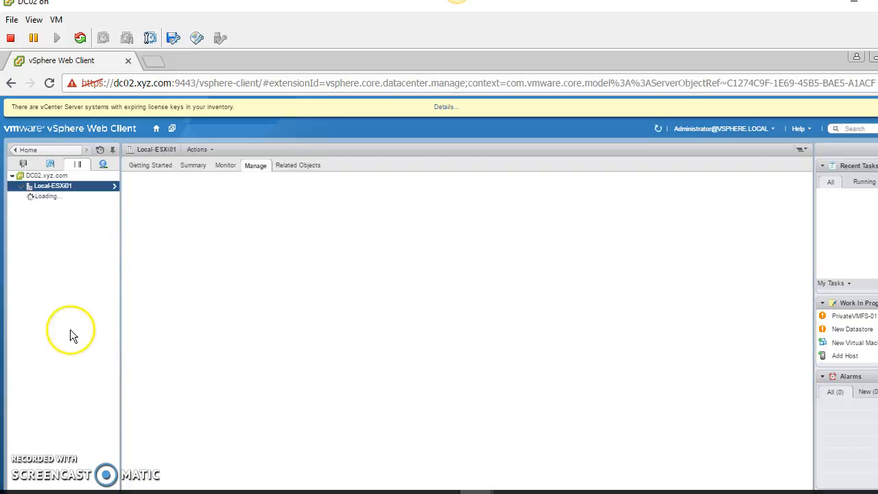
pyautogui.rightClick(64, 187)
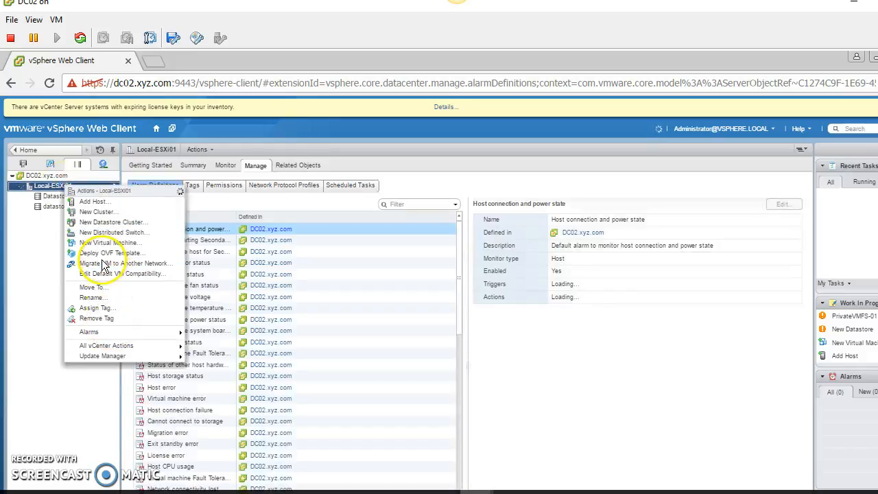
pyautogui.click(95, 297)
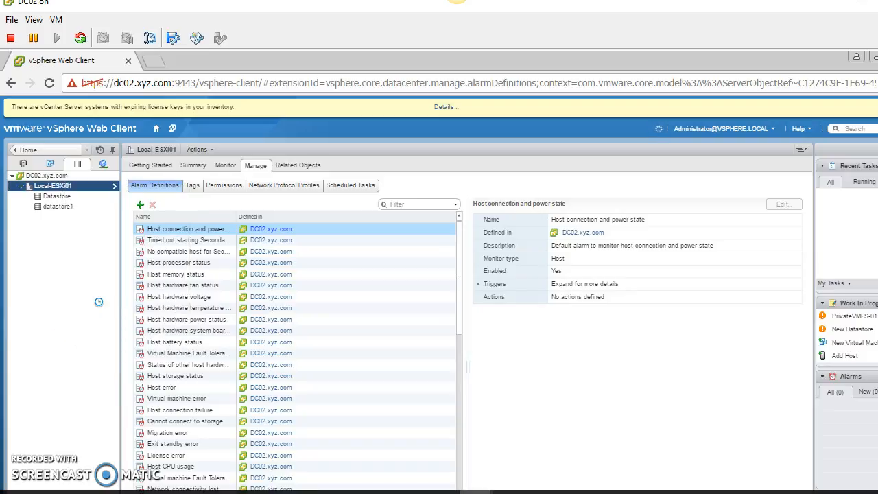
pyautogui.press('Escape')
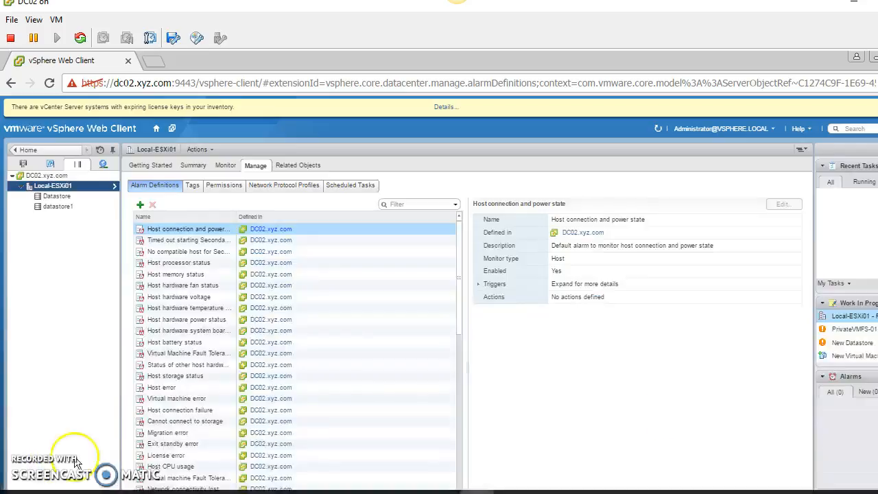
pyautogui.click(847, 315)
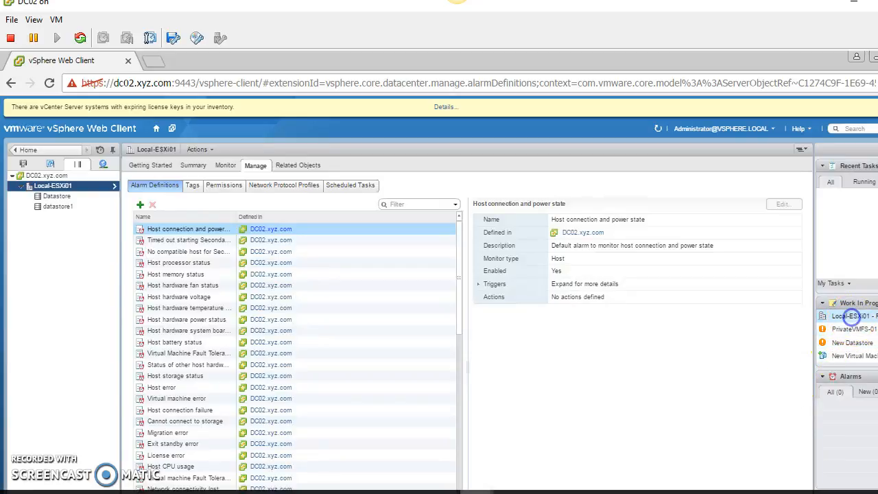
pyautogui.click(440, 324)
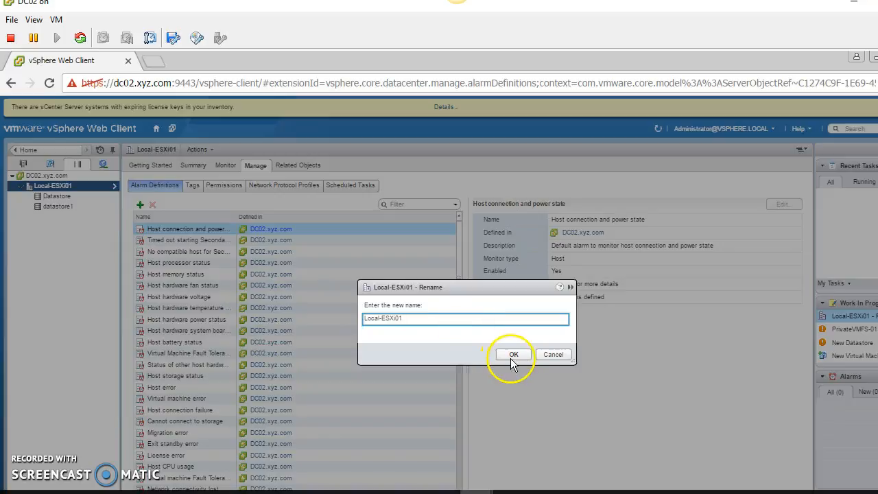
pyautogui.click(544, 353)
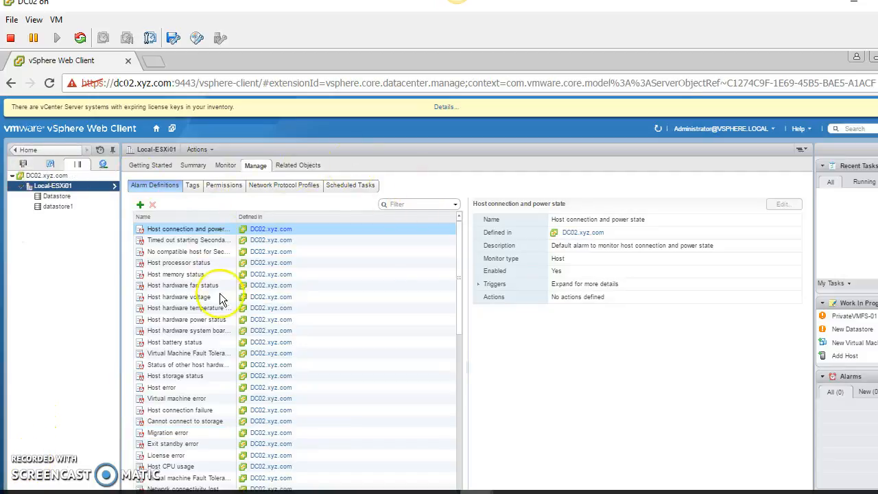
# - Show the paths of iSCSI software adapter vmhba33 among the storage adapters of host 10.0.0.9
pyautogui.click(23, 165)
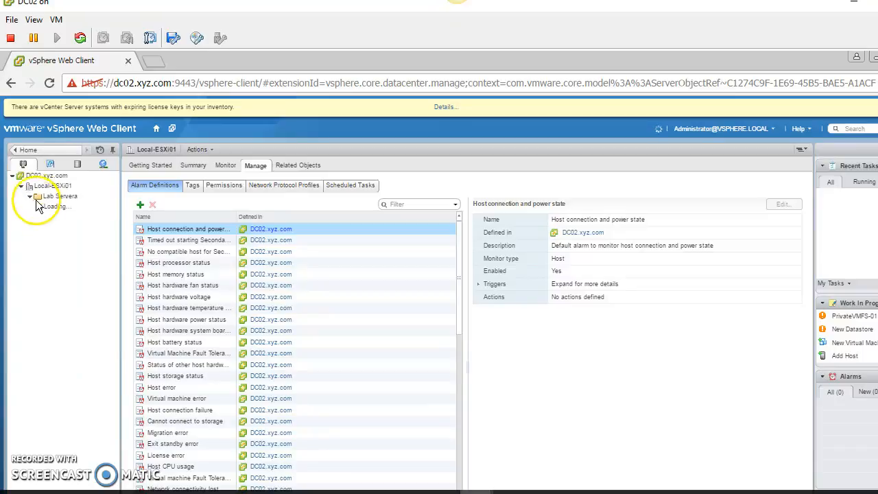
pyautogui.click(67, 206)
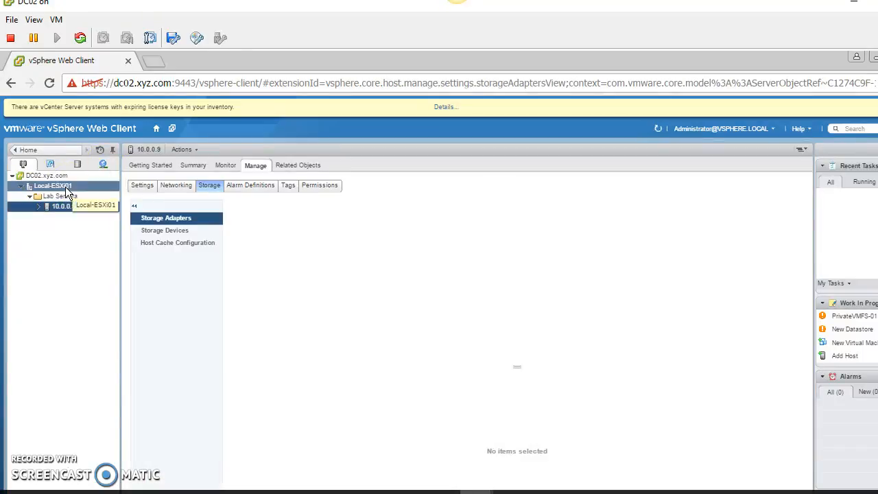
pyautogui.click(243, 165)
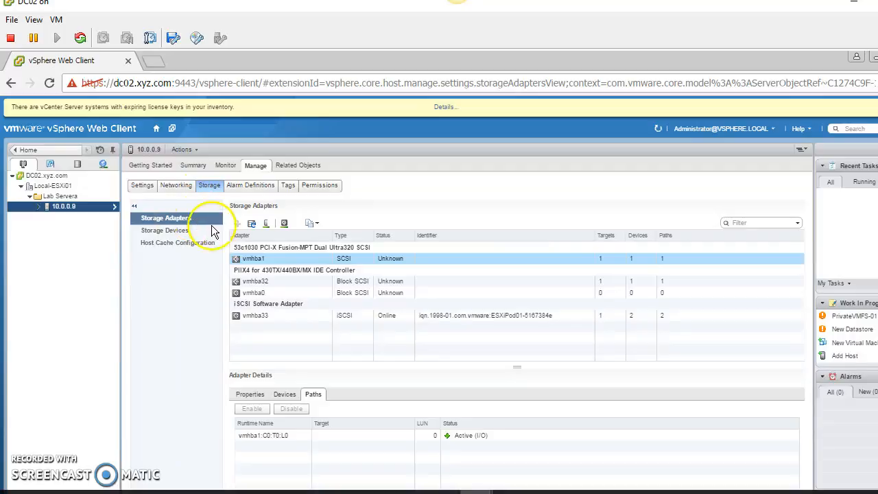
pyautogui.click(436, 317)
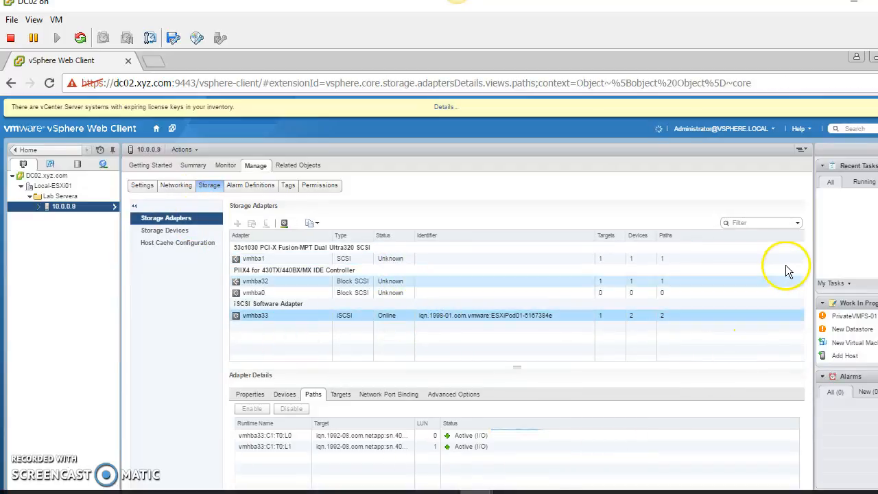
pyautogui.click(439, 447)
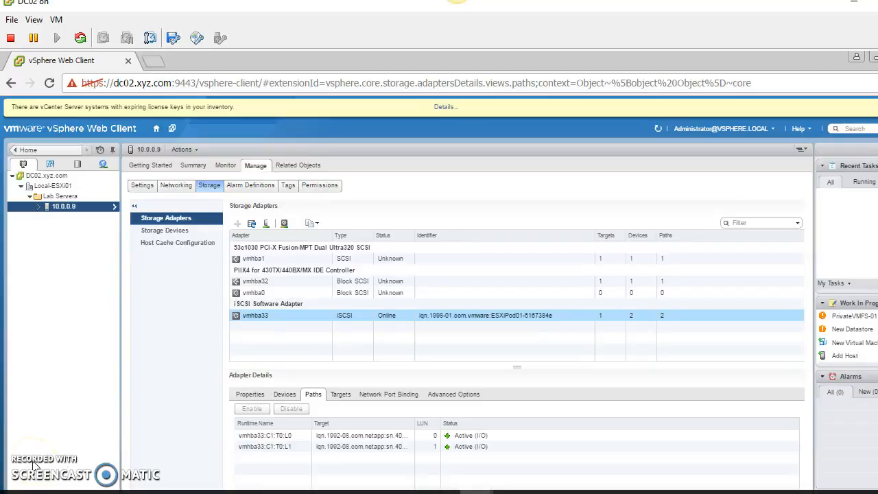
# - Start a new datastore on host 10.0.0.9 and choose VMFS as its type
pyautogui.rightClick(69, 206)
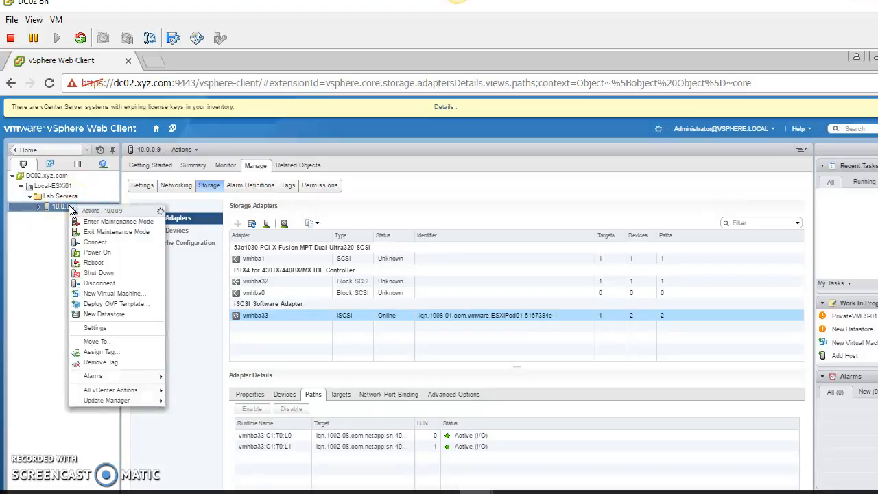
pyautogui.click(89, 316)
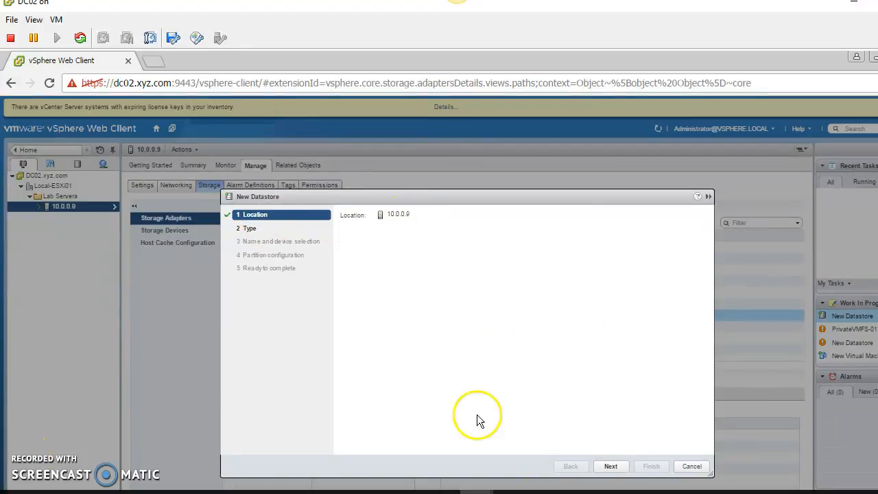
pyautogui.click(609, 466)
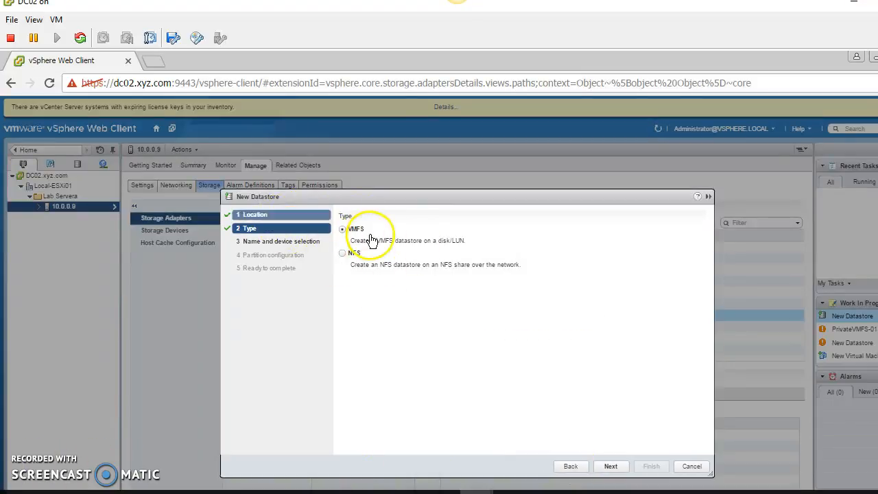
pyautogui.click(610, 467)
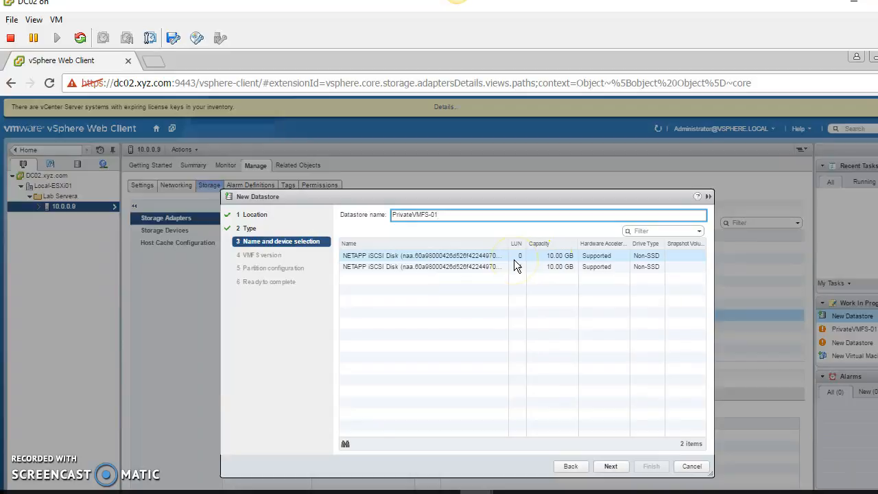
# - Place the PrivateVMFS-01 datastore on the NETAPP iSCSI disk with LUN 0 and use VMFS 5
pyautogui.click(482, 256)
pyautogui.click(482, 258)
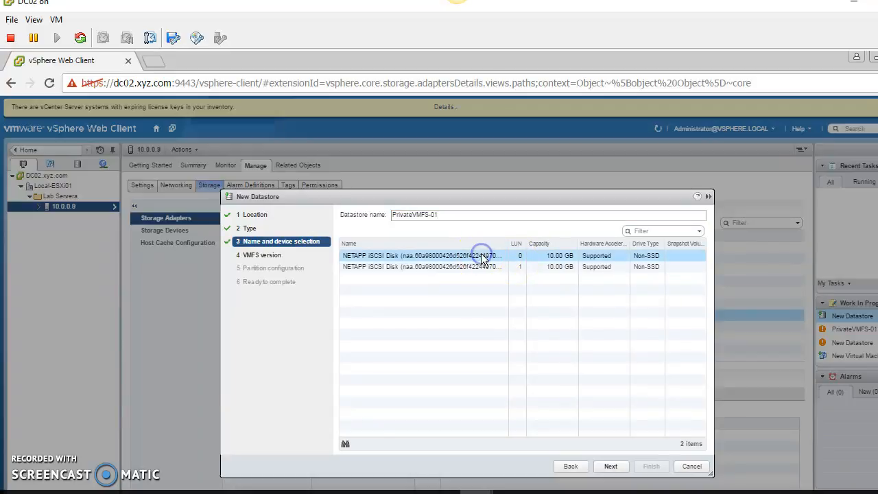
pyautogui.click(616, 468)
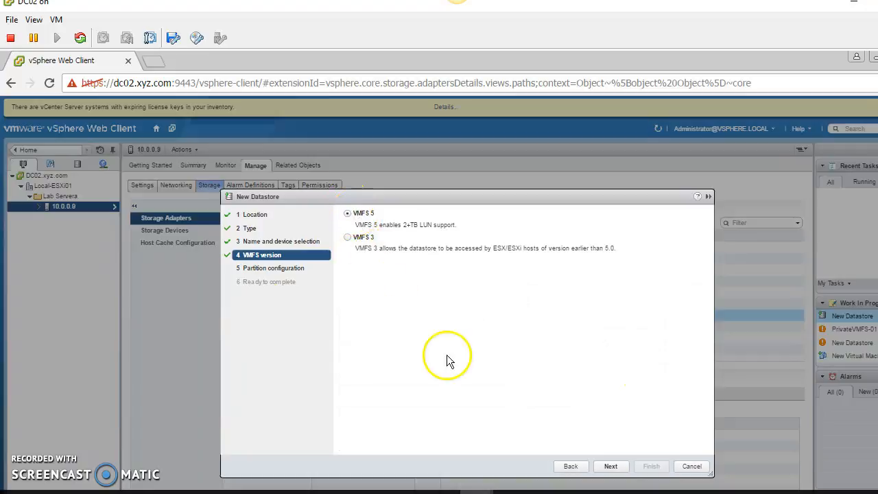
pyautogui.click(605, 467)
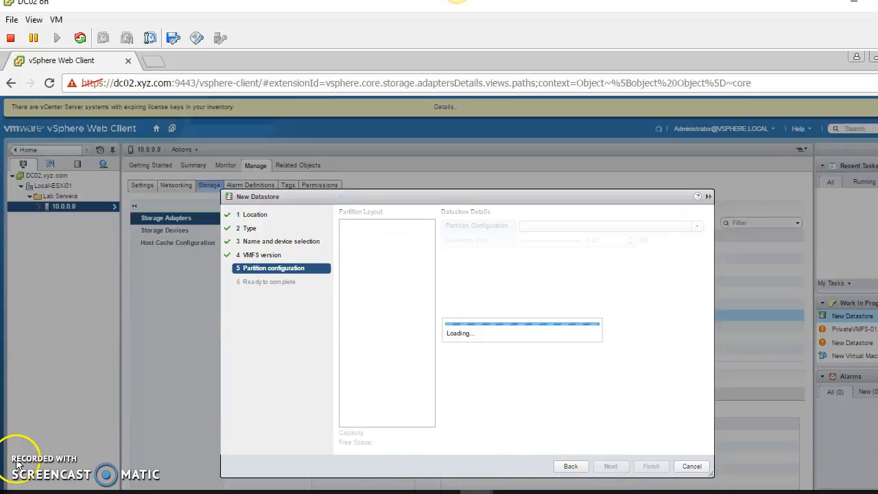
# - Set the PrivateVMFS-01 datastore size to 9 GB and finish creating the datastore
pyautogui.click(555, 243)
pyautogui.write('9')
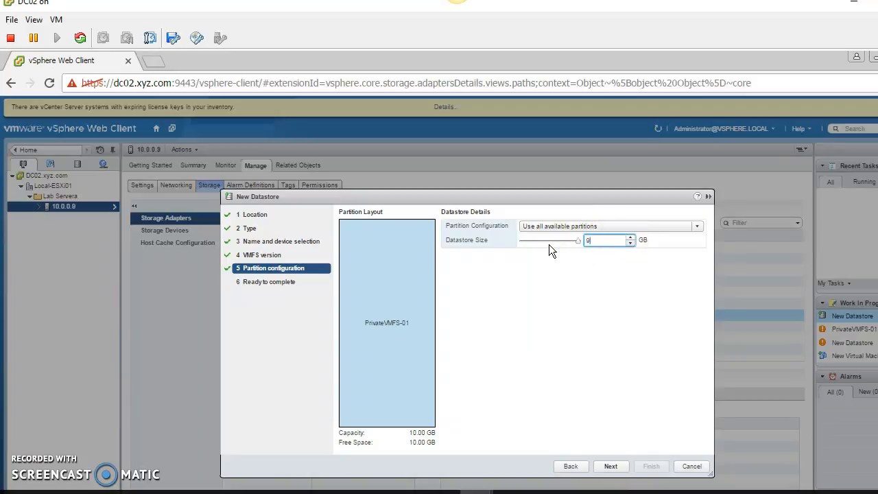
pyautogui.click(625, 241)
pyautogui.click(609, 466)
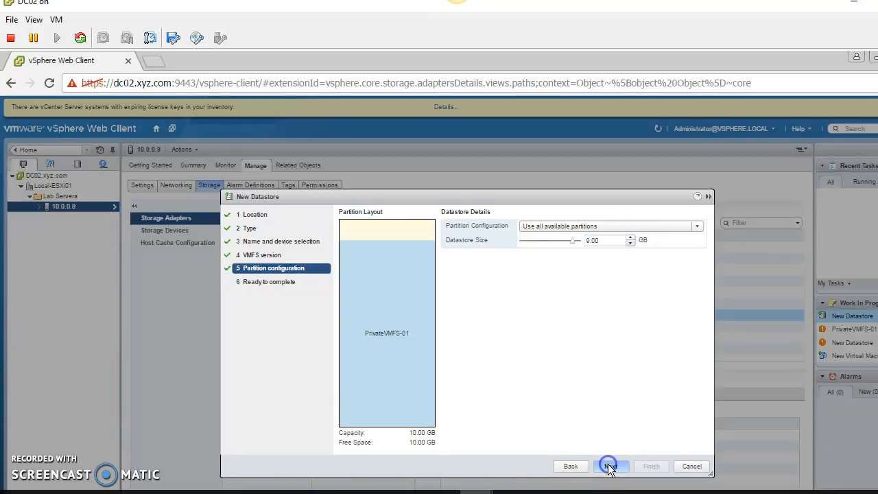
pyautogui.click(650, 466)
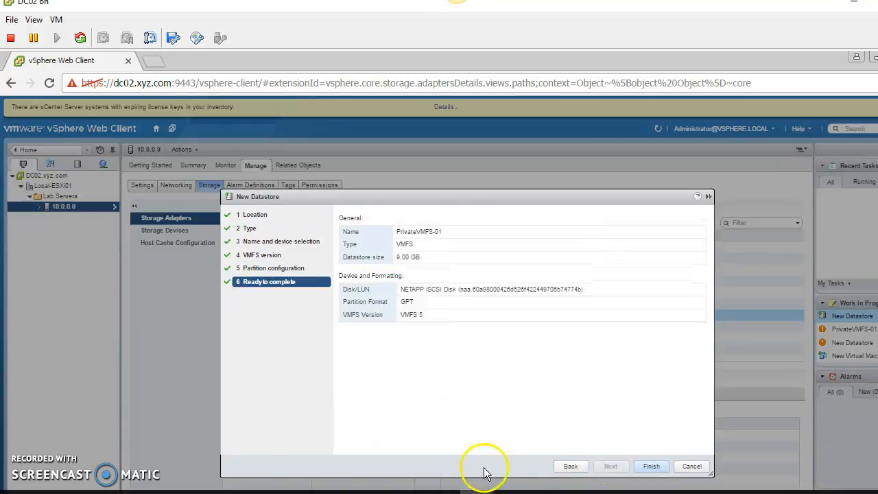
pyautogui.click(34, 470)
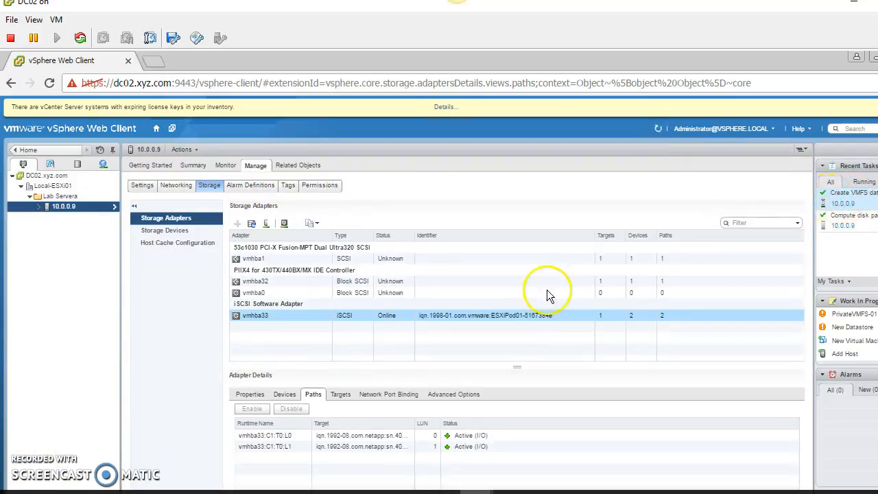
# - Examine the summary of the PrivateVMFS-01 datastore under Local-ESXi01 in the Storage inventory
pyautogui.click(77, 164)
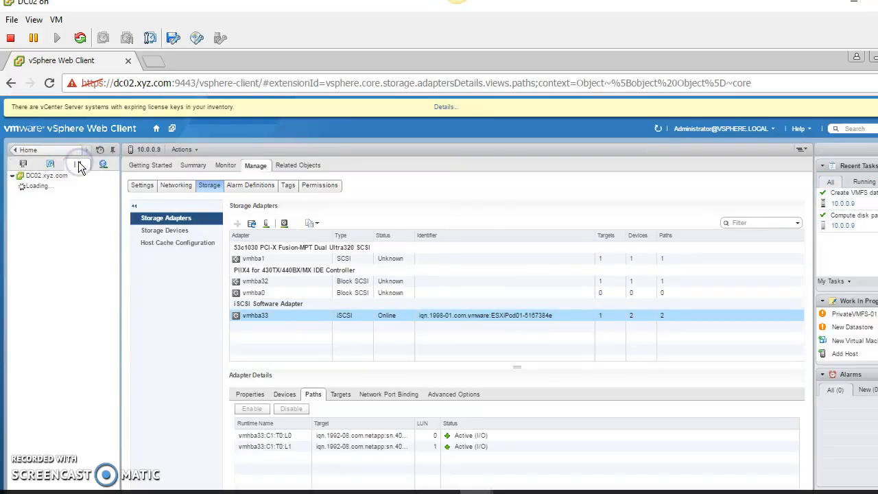
pyautogui.click(52, 185)
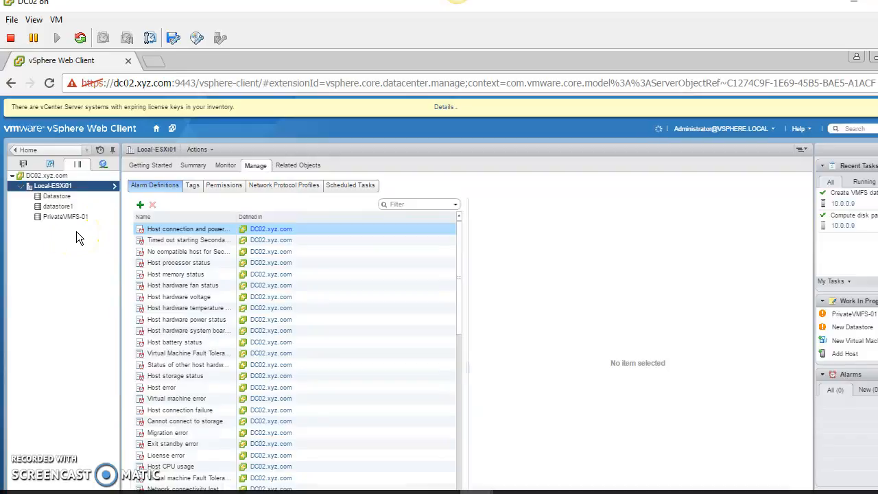
pyautogui.click(68, 217)
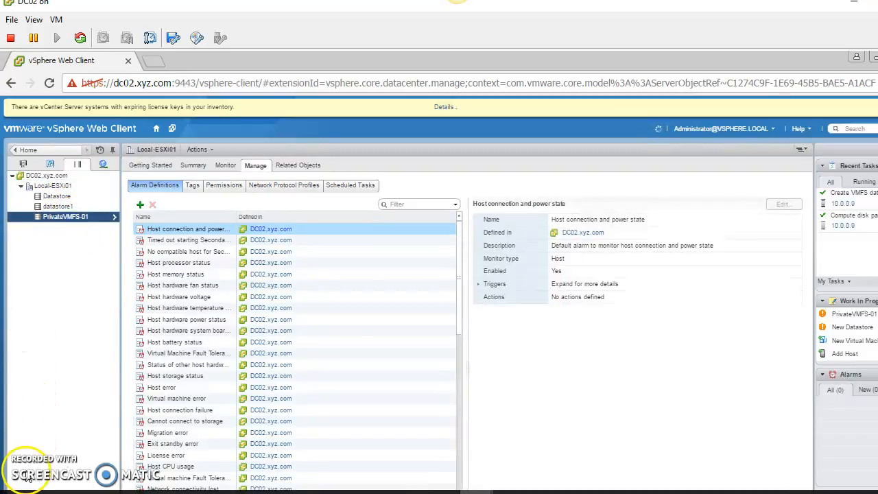
pyautogui.click(196, 166)
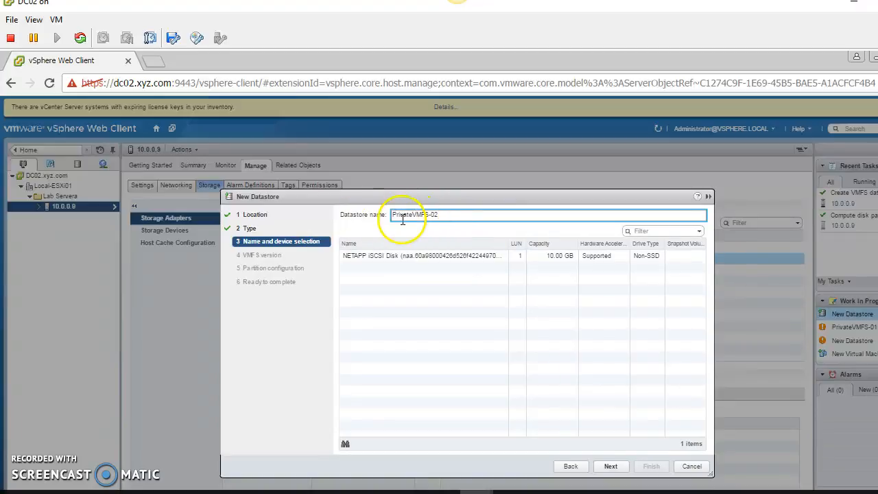
# - Create the PrivateVMFS-02 datastore on the LUN 1 NETAPP iSCSI disk with VMFS 5 and the full 10 GB
pyautogui.click(353, 256)
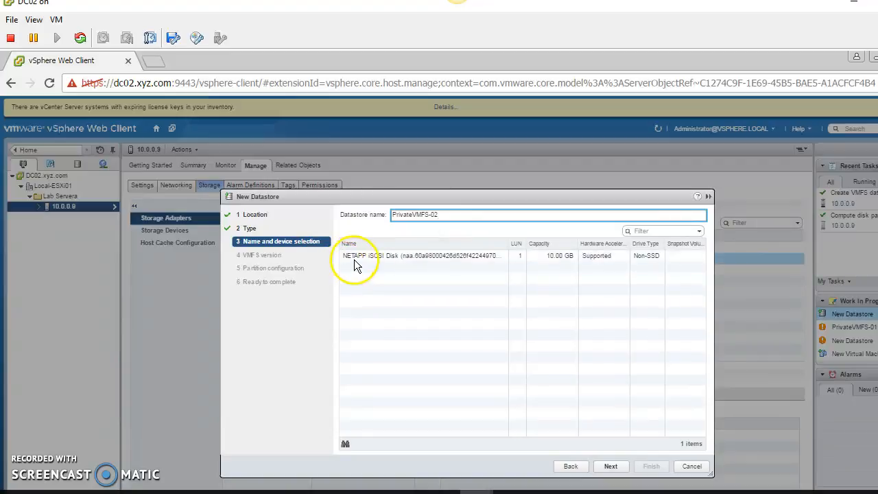
pyautogui.click(518, 259)
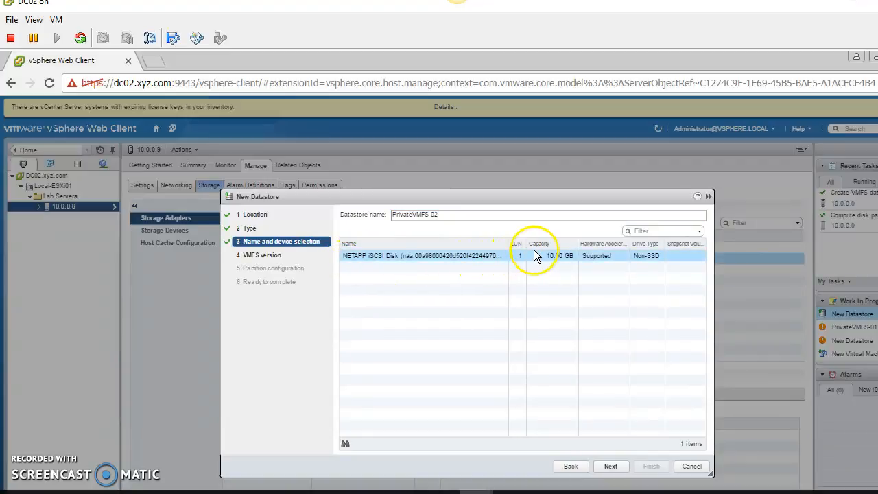
pyautogui.click(610, 466)
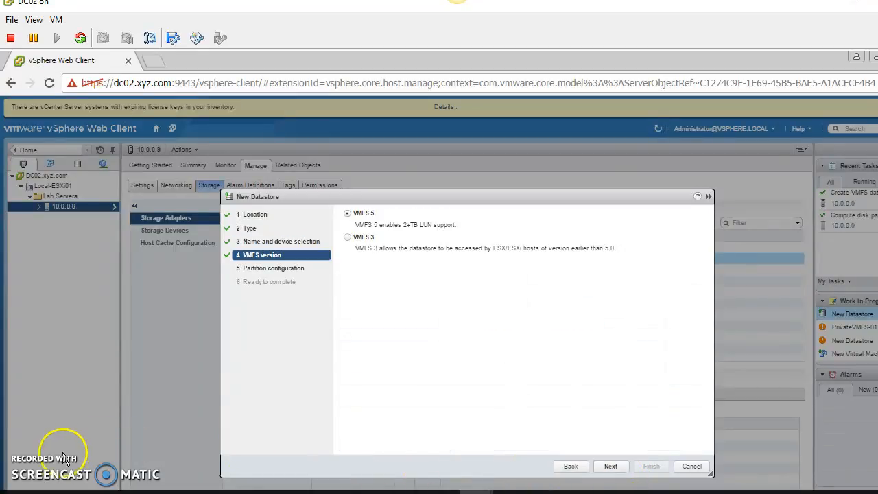
pyautogui.click(611, 466)
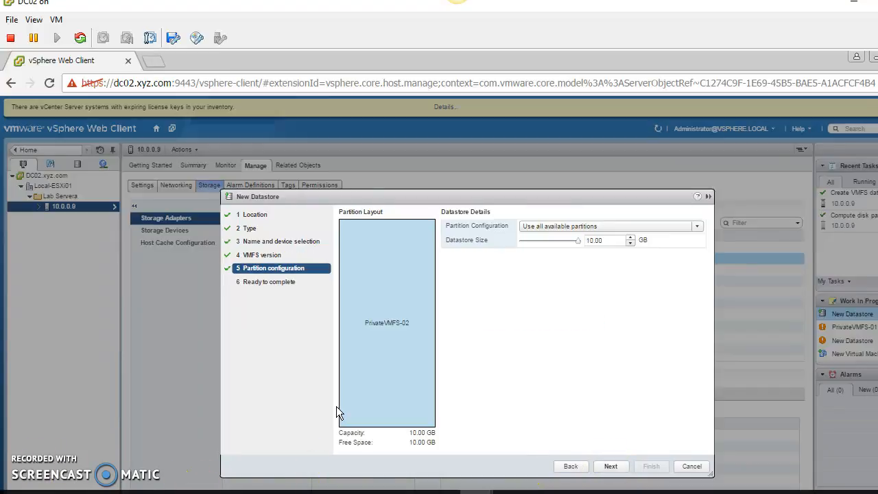
pyautogui.click(610, 473)
pyautogui.click(649, 467)
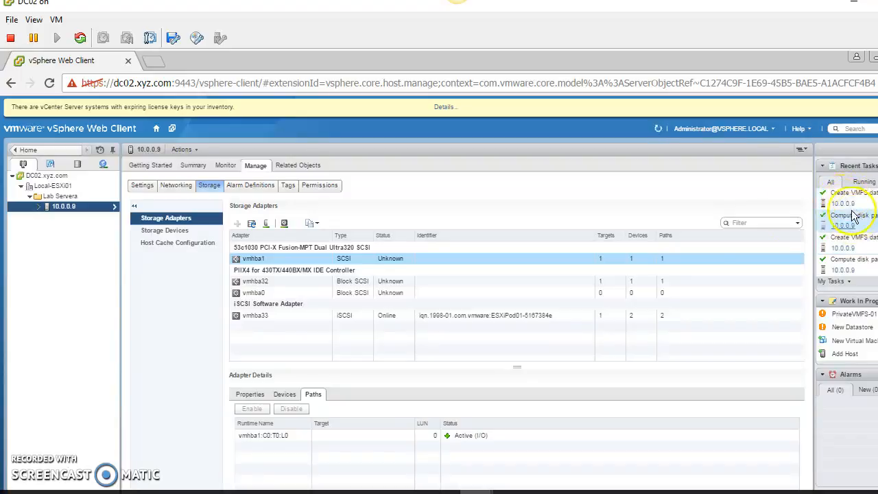
# - Open the general settings of the PrivateVMFS-01 datastore from the Storage inventory
pyautogui.click(77, 165)
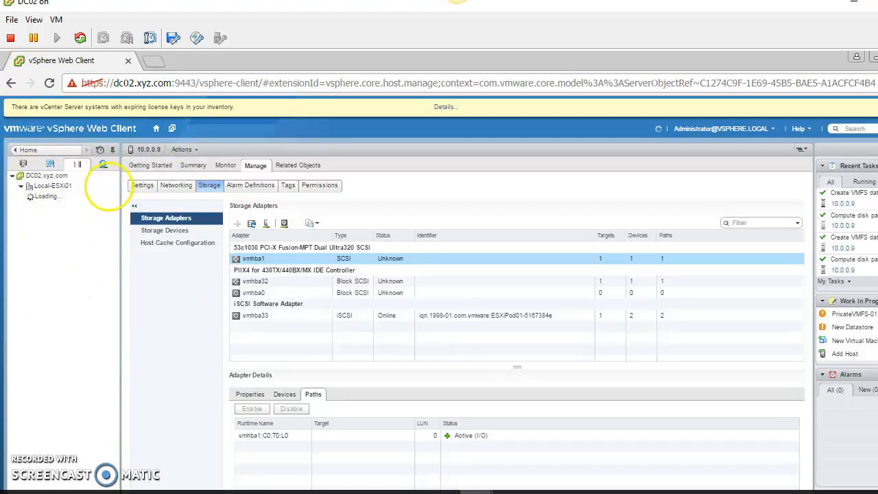
pyautogui.click(96, 217)
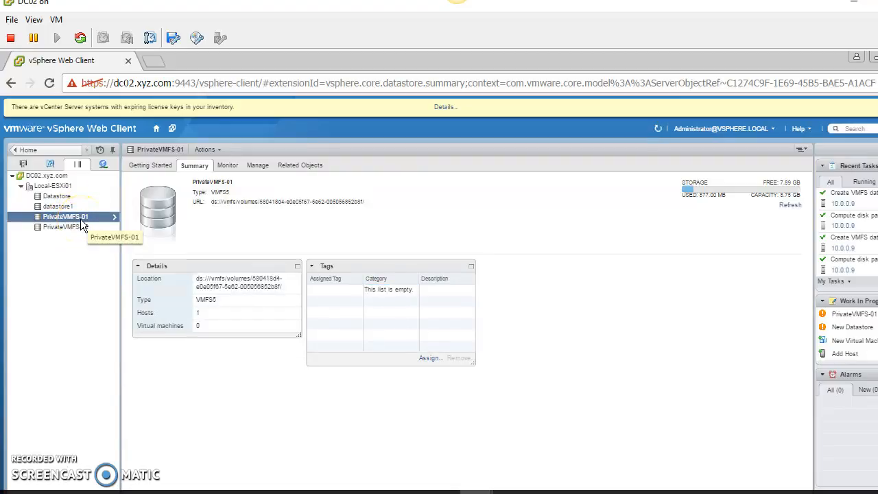
pyautogui.click(59, 227)
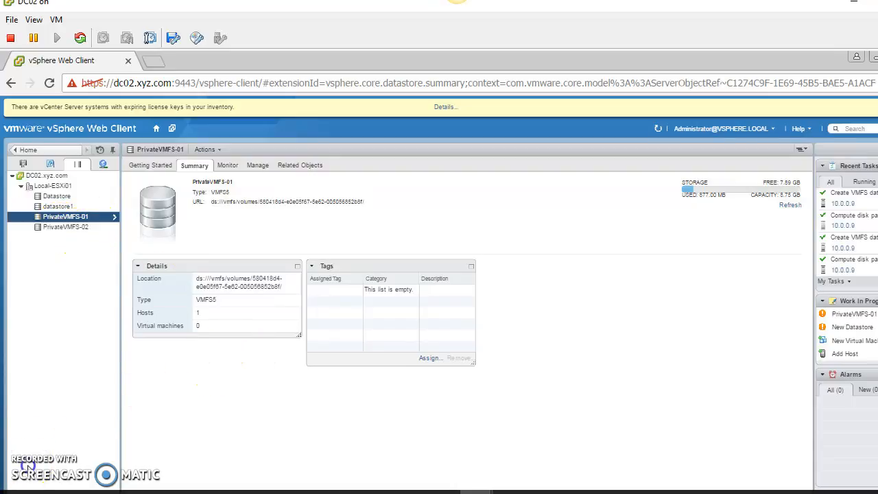
pyautogui.rightClick(86, 221)
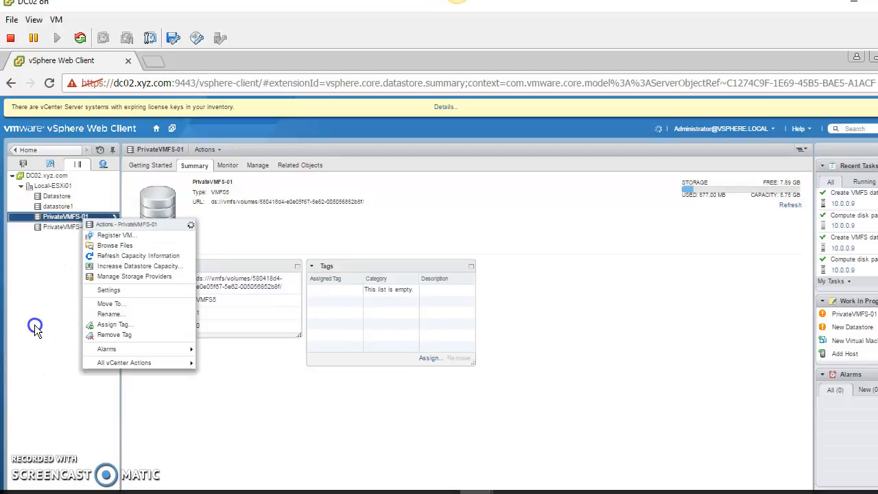
pyautogui.click(59, 220)
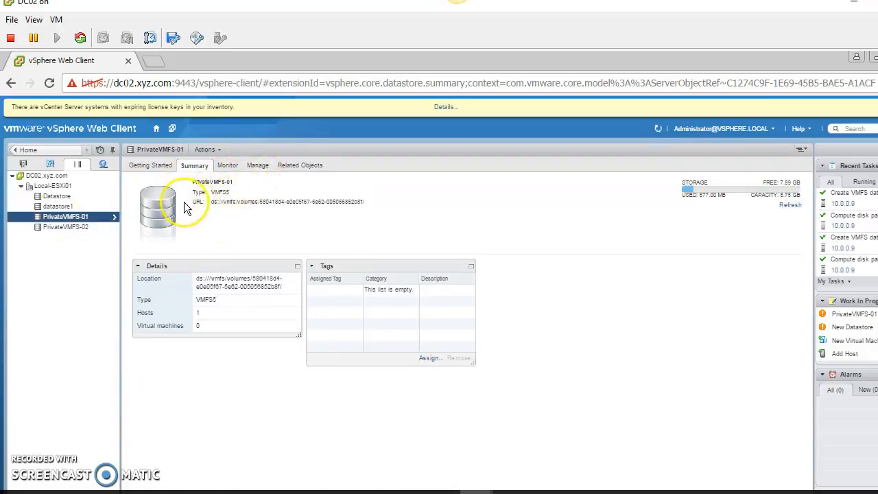
pyautogui.click(258, 166)
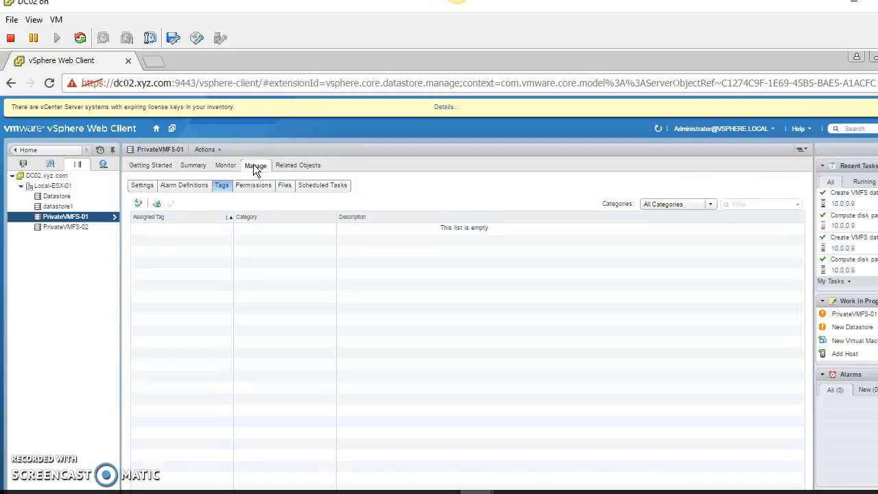
pyautogui.click(140, 186)
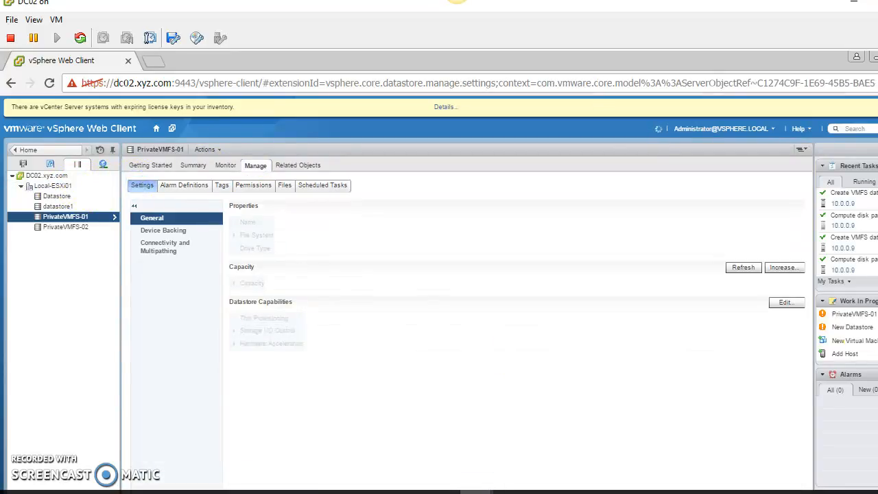
# - Expand PrivateVMFS-01 by 1 GB on the LUN 0 NETAPP iSCSI disk, using its 1,023.00 MB of free space
pyautogui.click(792, 271)
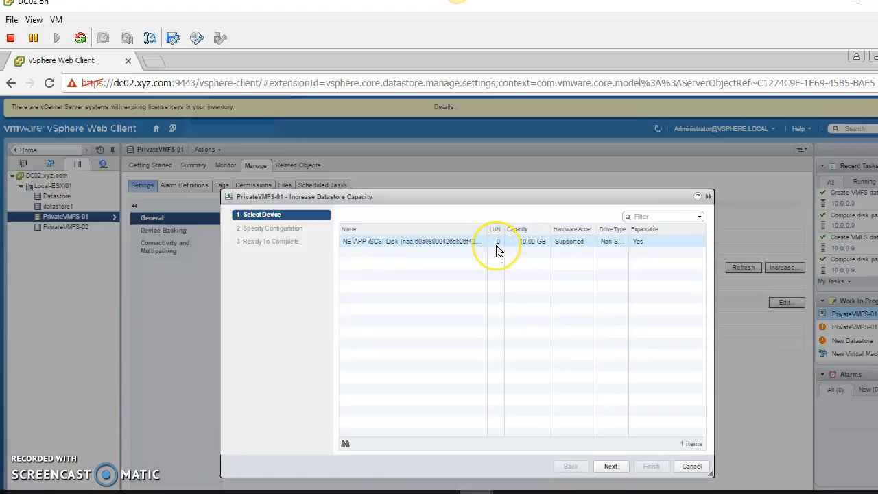
pyautogui.click(495, 245)
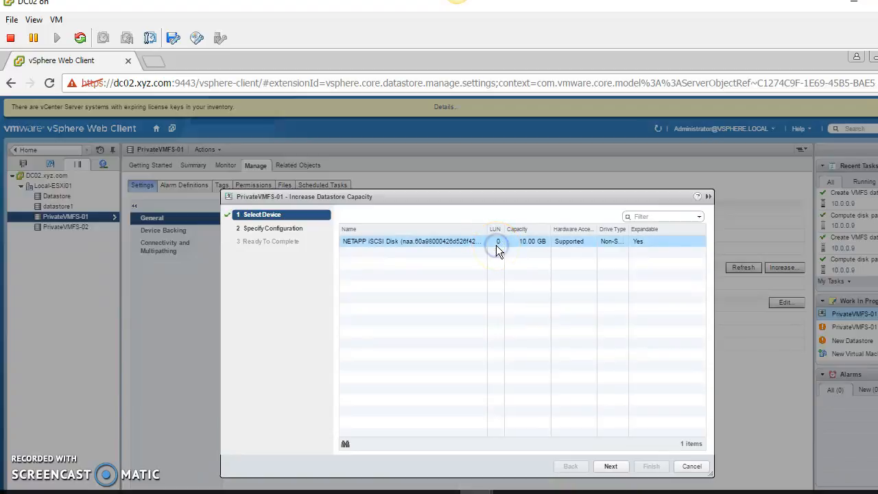
pyautogui.click(623, 474)
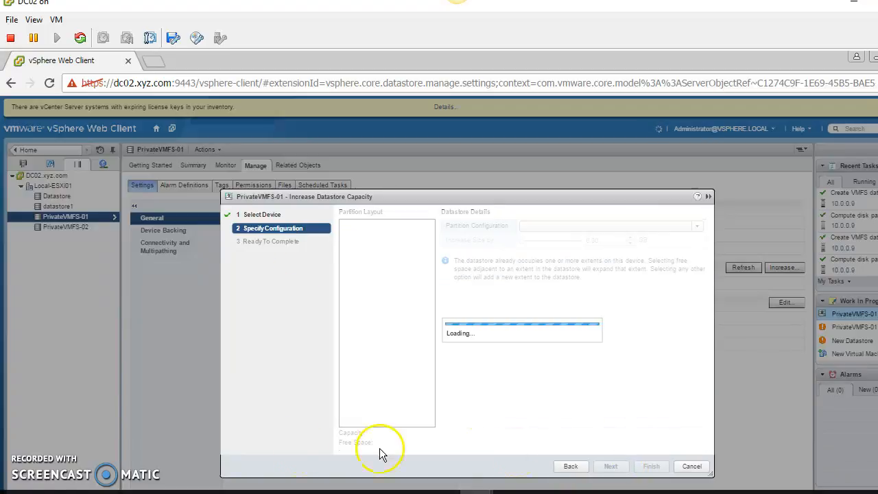
pyautogui.click(582, 227)
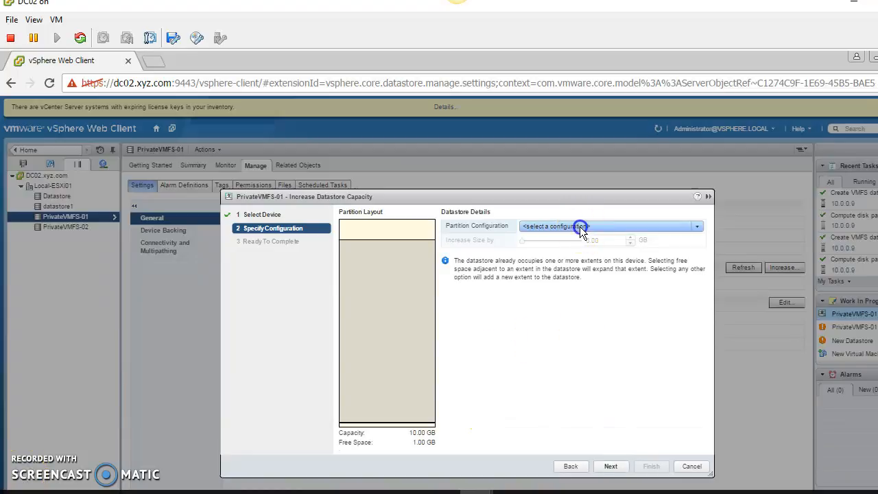
pyautogui.click(576, 250)
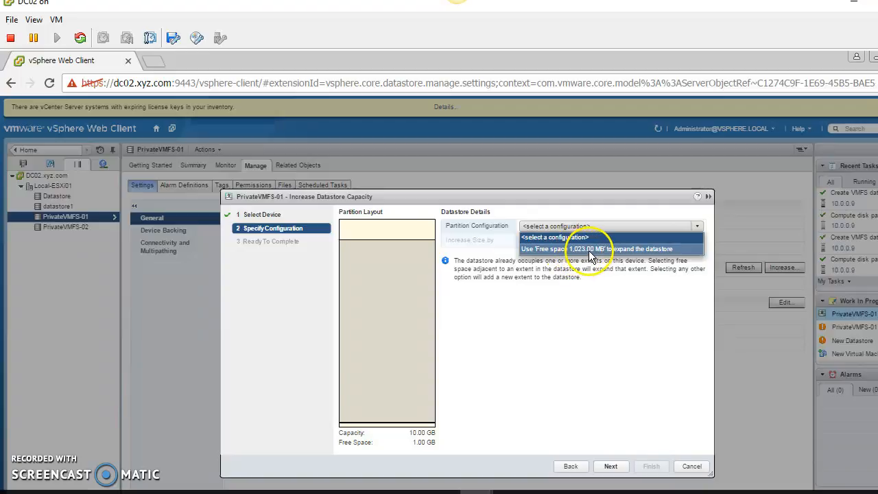
pyautogui.click(584, 251)
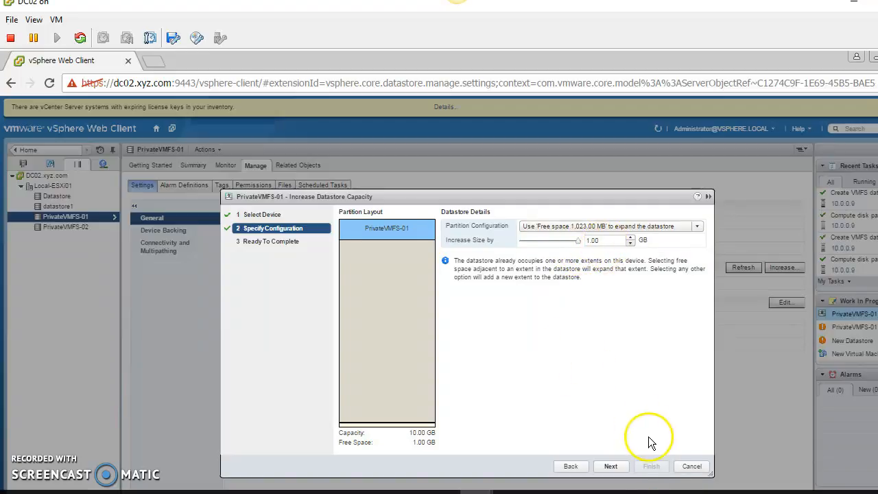
pyautogui.click(610, 467)
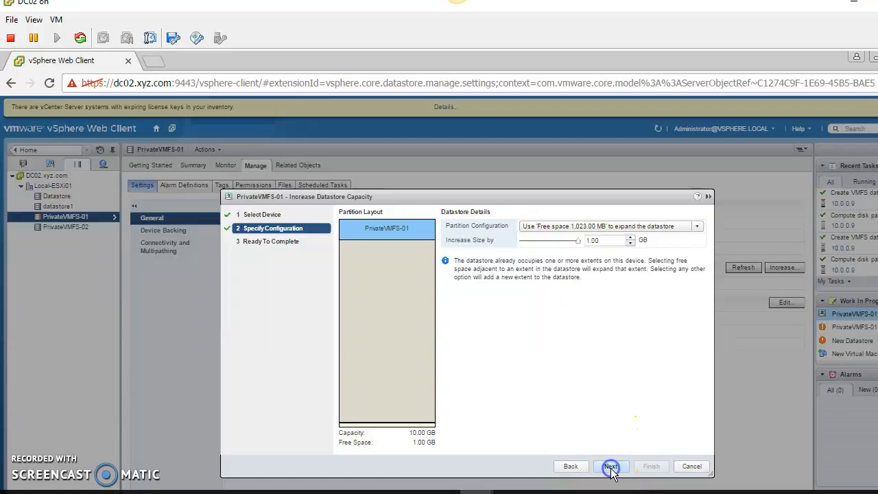
pyautogui.click(652, 467)
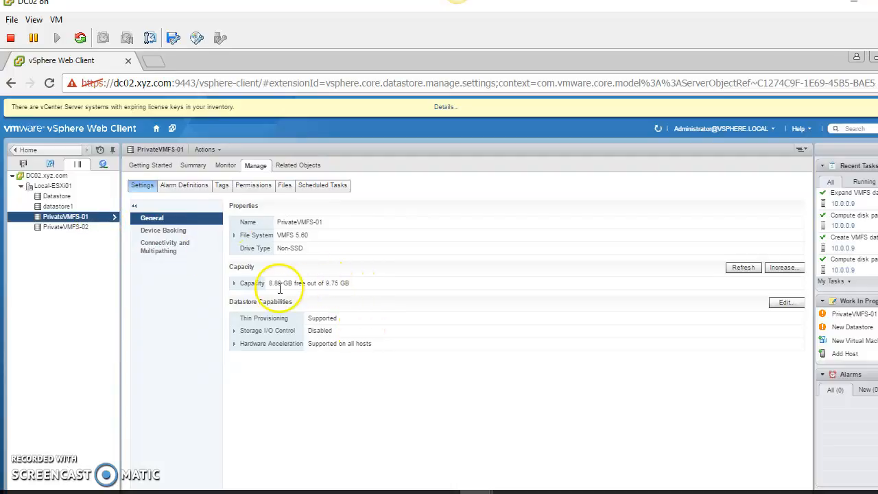
pyautogui.click(333, 287)
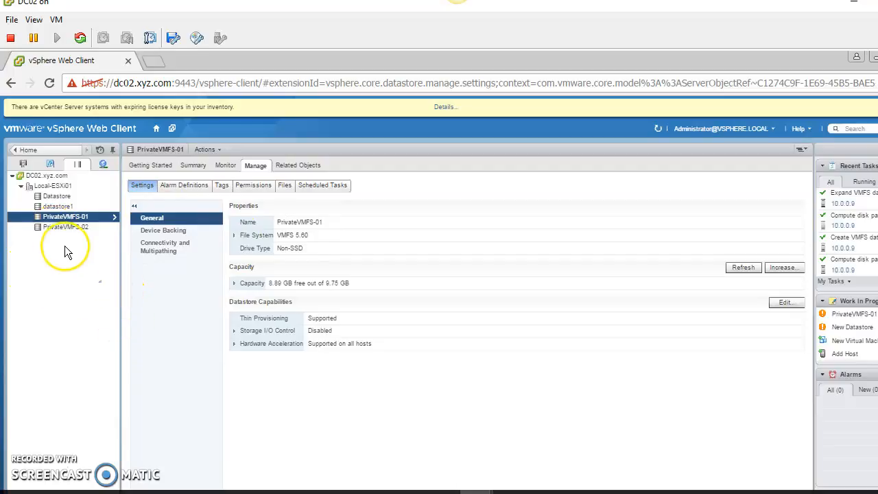
# - Delete the PrivateVMFS-02 datastore and confirm the deletion
pyautogui.click(66, 227)
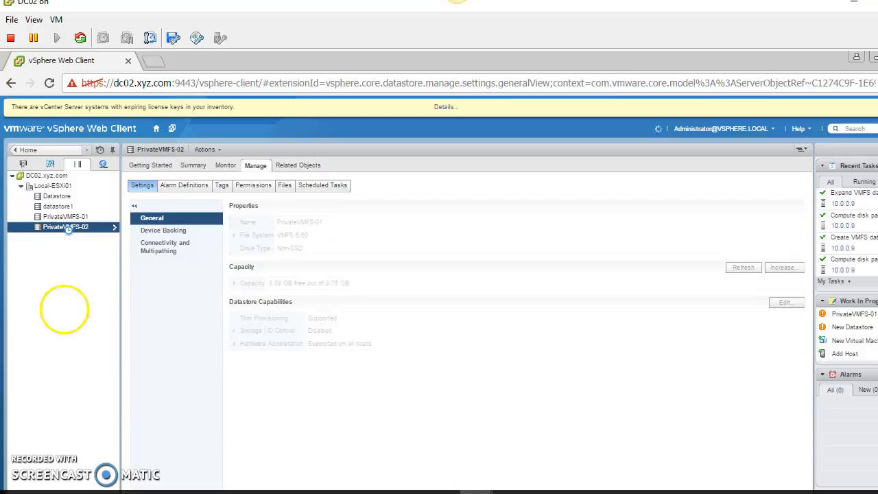
pyautogui.rightClick(66, 227)
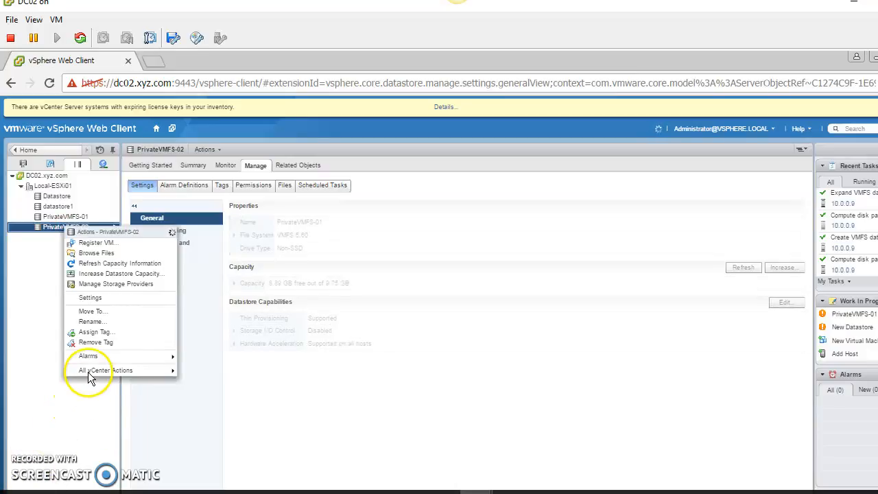
pyautogui.moveTo(88, 372)
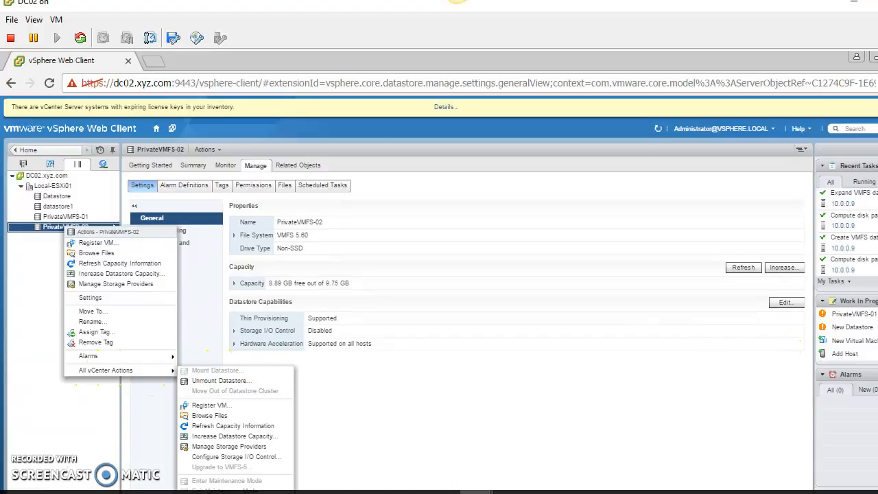
pyautogui.scroll(-2, 439, 272)
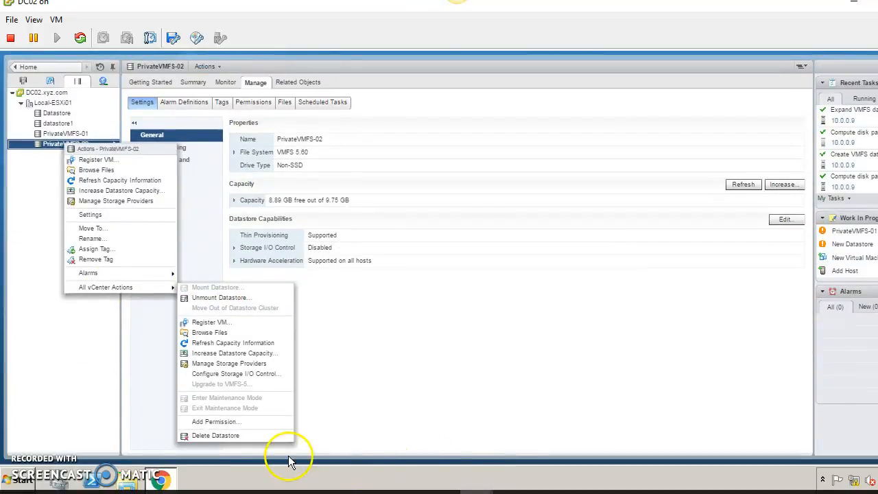
pyautogui.click(239, 435)
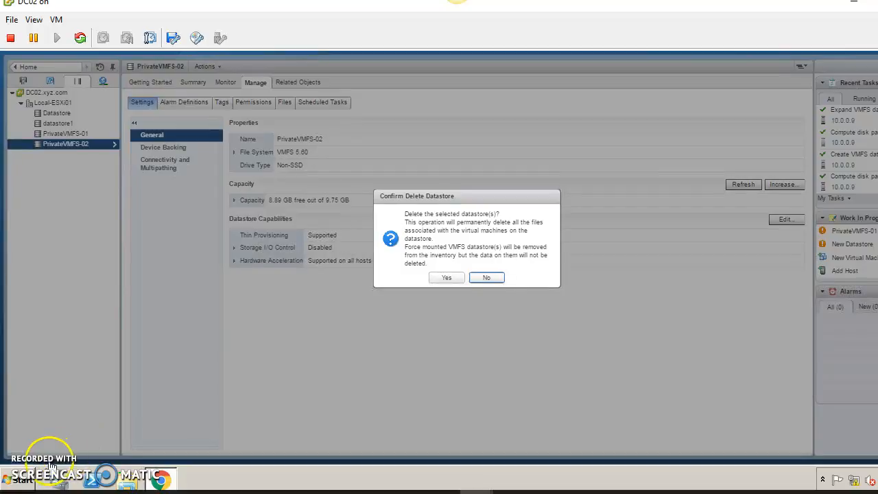
pyautogui.click(447, 277)
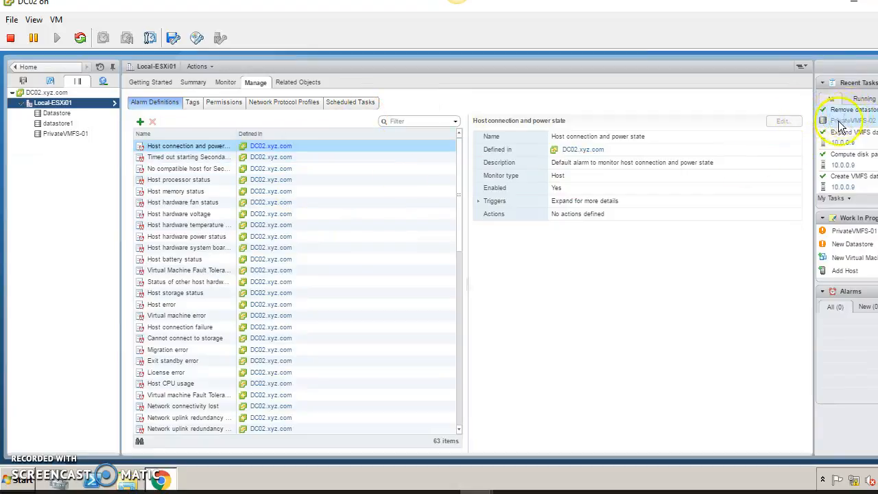
# - Start another capacity increase for PrivateVMFS-01 and choose the 10 GB NETAPP iSCSI disk on LUN 1 as the device
pyautogui.click(51, 133)
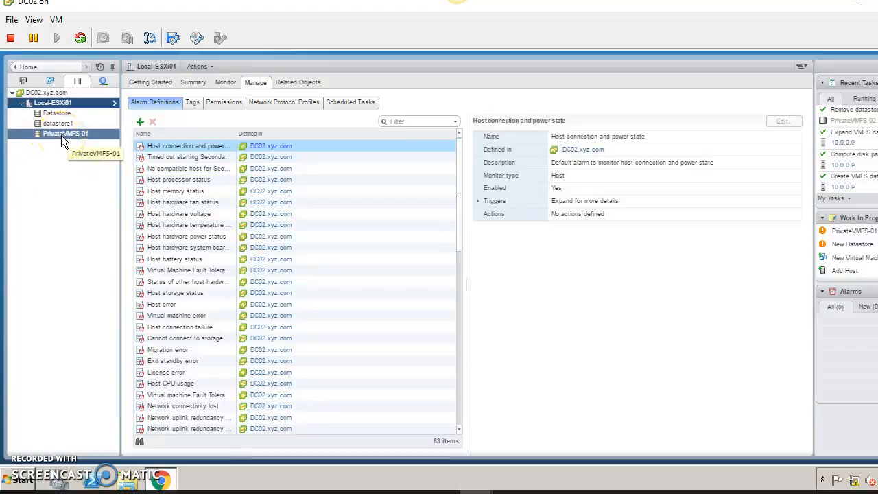
pyautogui.click(51, 376)
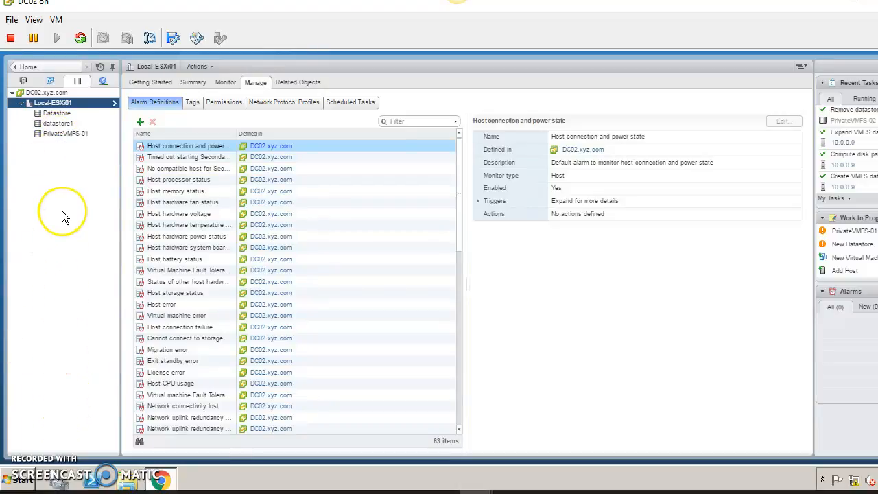
pyautogui.click(77, 157)
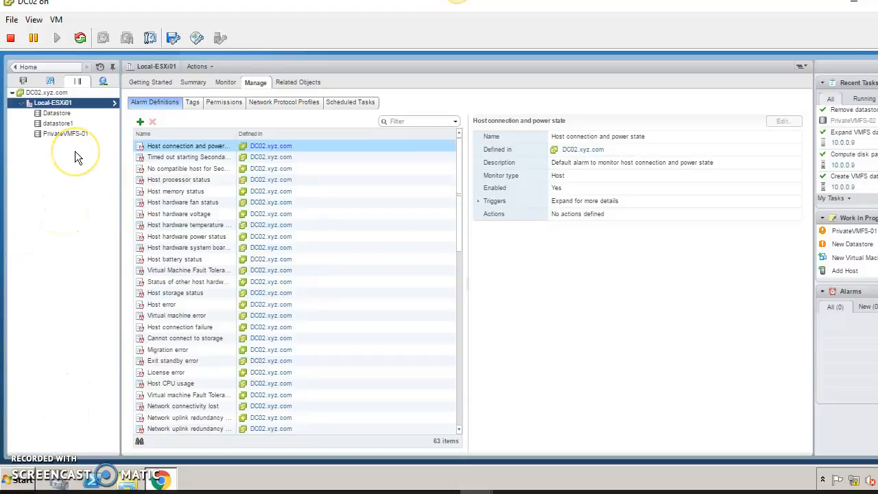
pyautogui.click(72, 134)
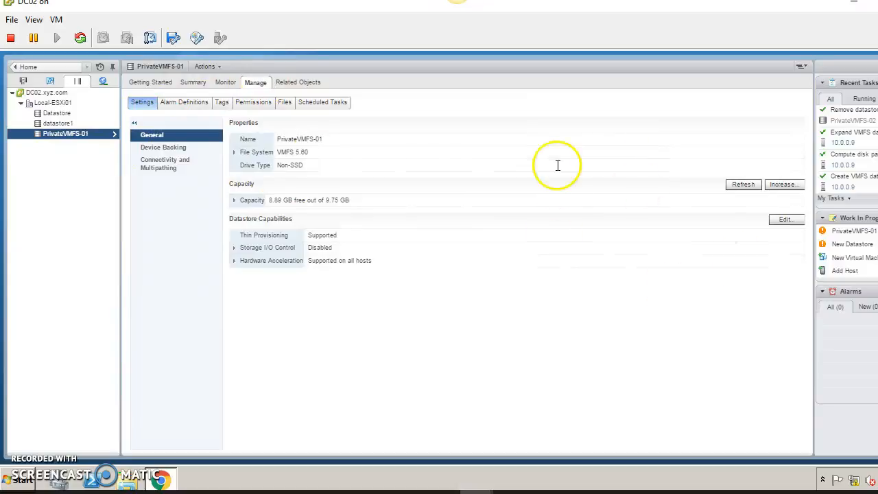
pyautogui.click(780, 186)
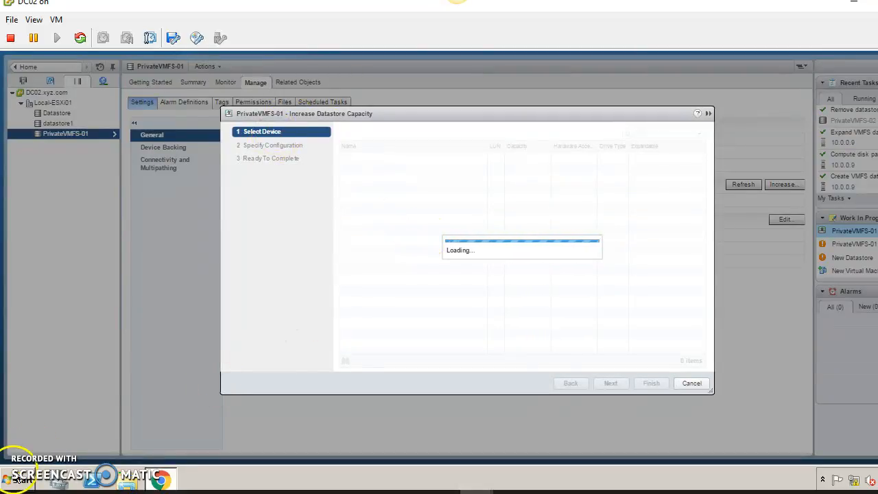
pyautogui.click(472, 163)
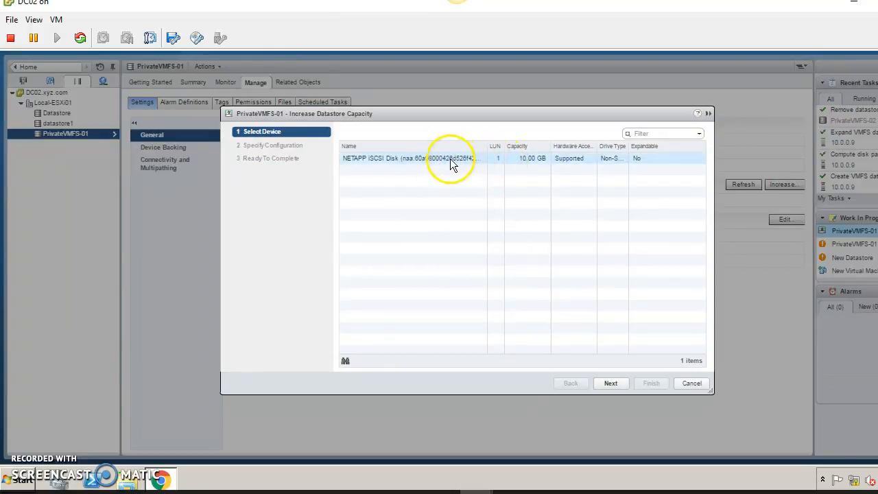
pyautogui.click(514, 162)
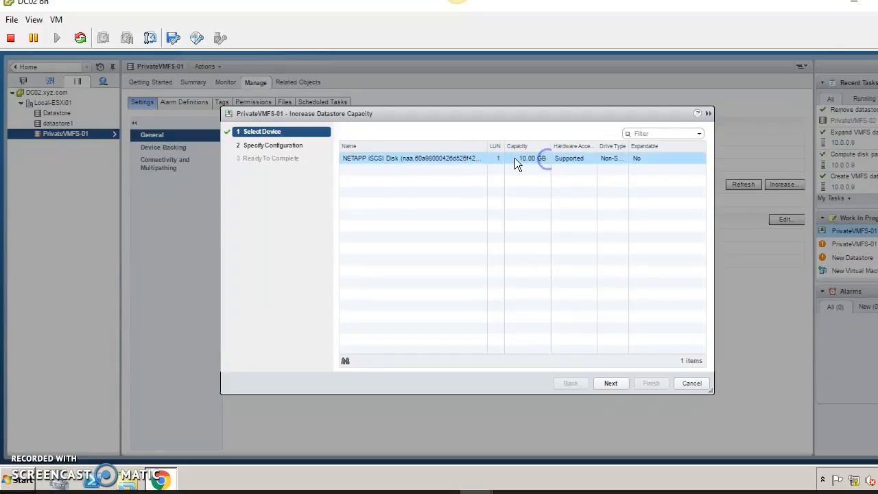
pyautogui.click(610, 383)
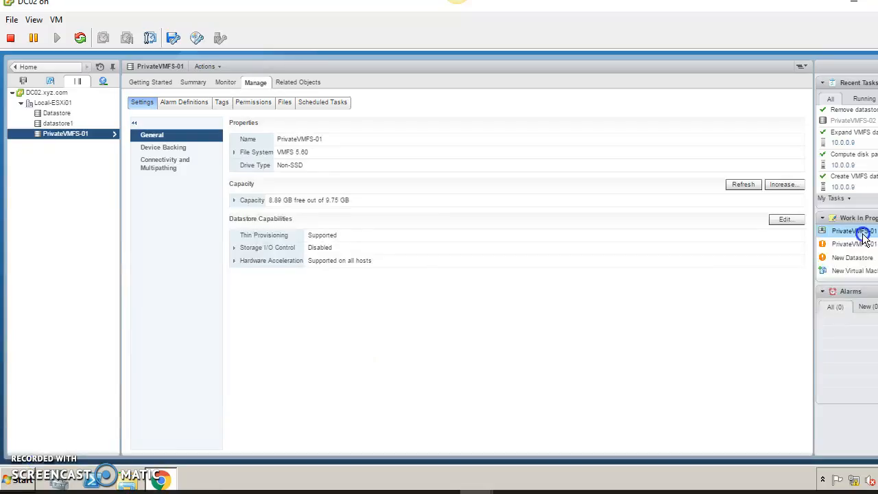
# - Extend PrivateVMFS-01 by 10 GB using all available partitions on the chosen disk and finish the capacity increase
pyautogui.click(863, 236)
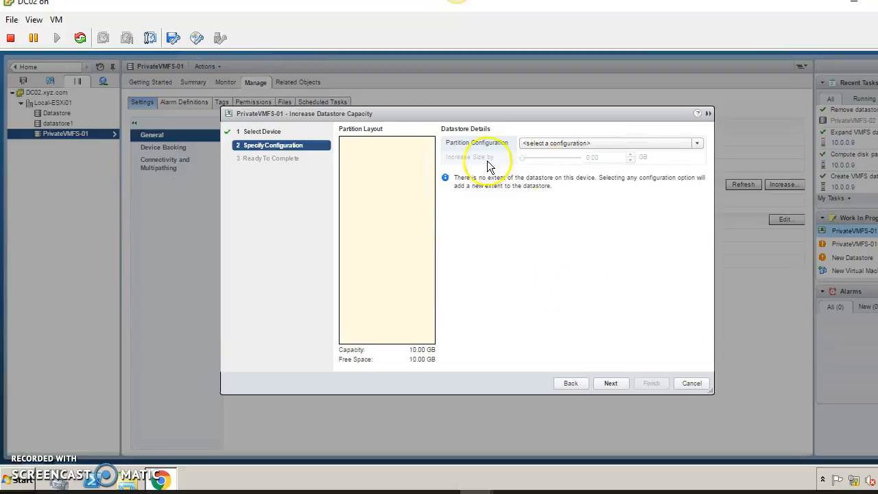
pyautogui.click(591, 143)
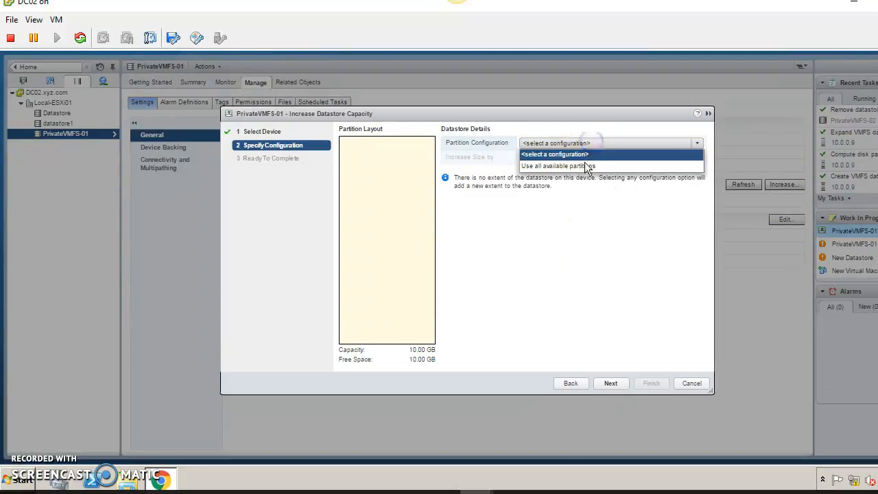
pyautogui.click(584, 165)
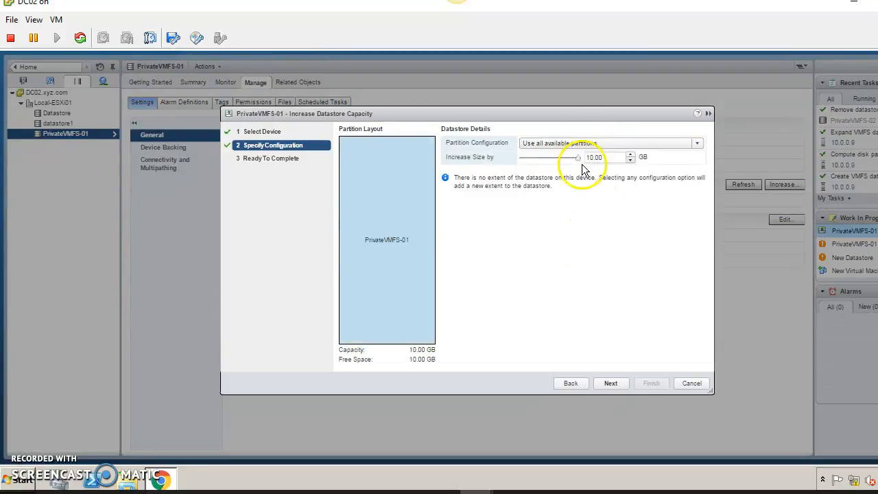
pyautogui.click(611, 383)
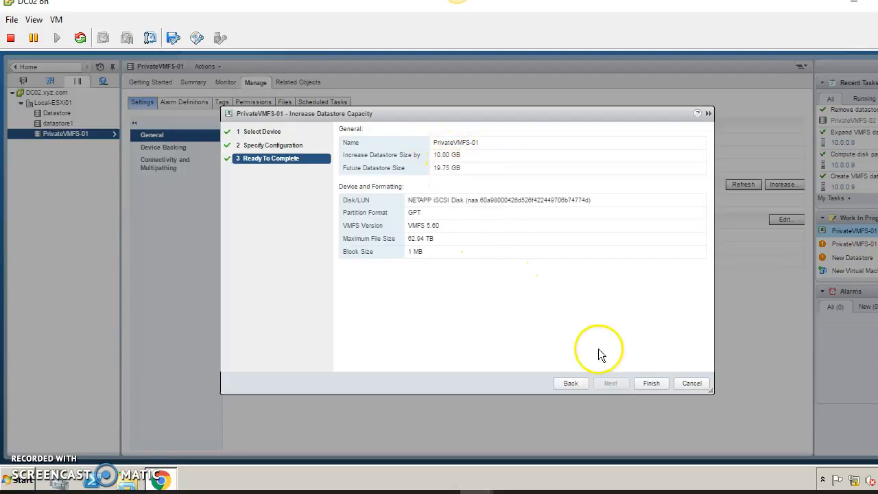
pyautogui.click(652, 382)
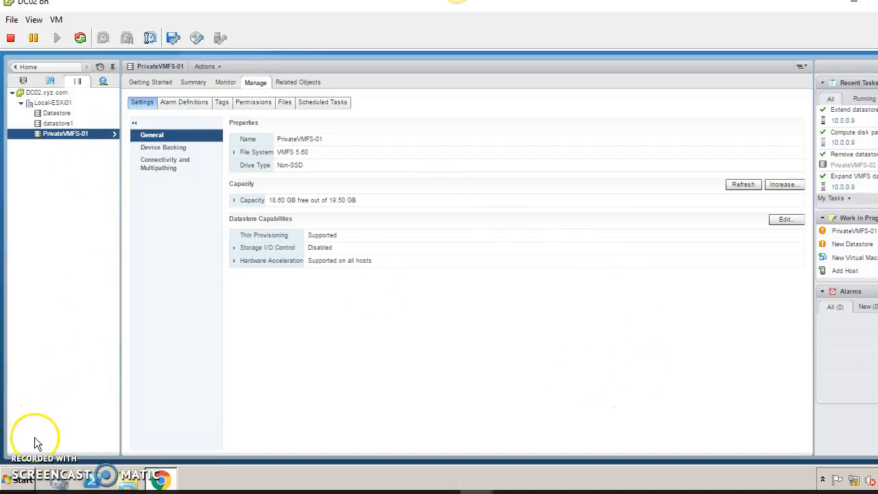
# - Rename the PrivateVMFS-01 datastore to VMFS-ESXi01
pyautogui.rightClick(55, 136)
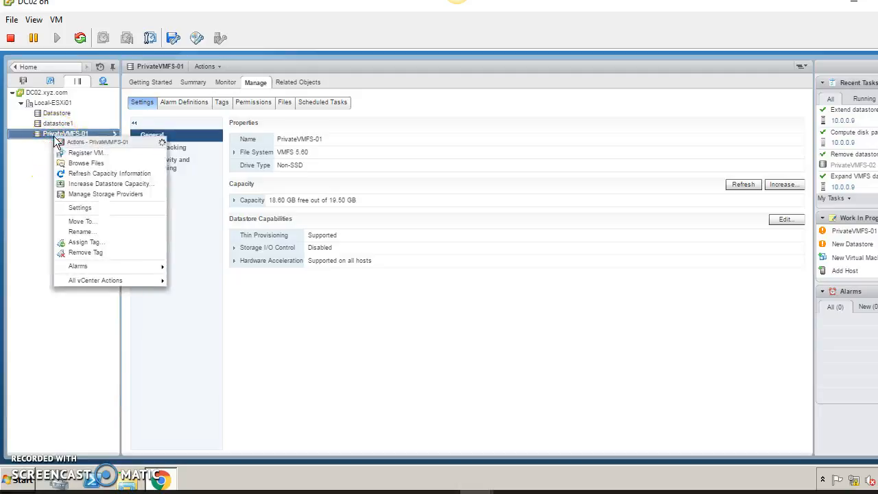
pyautogui.click(90, 231)
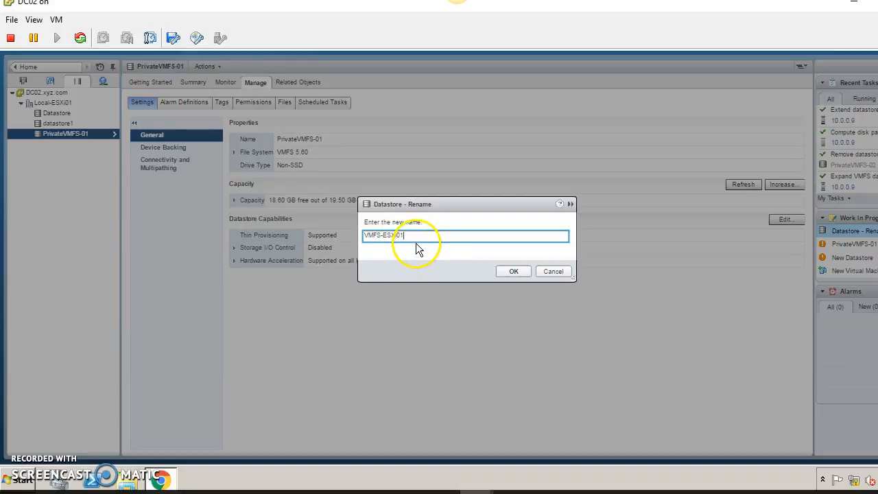
pyautogui.click(521, 273)
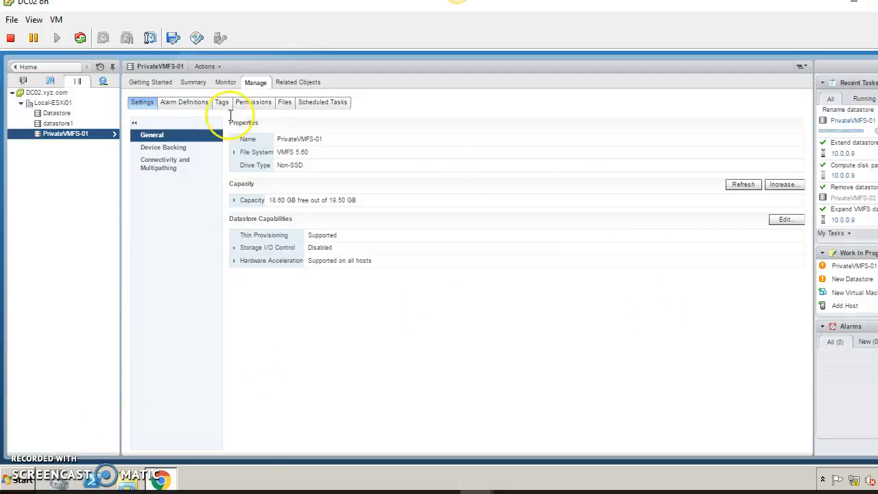
pyautogui.click(165, 165)
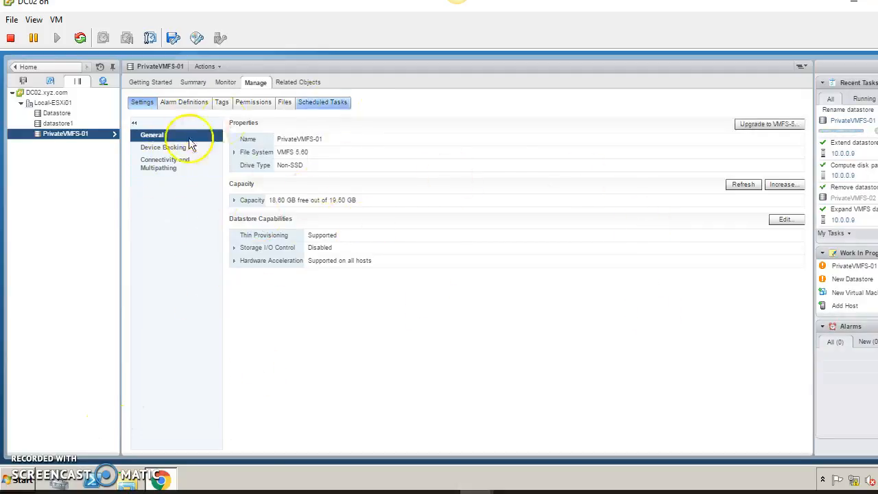